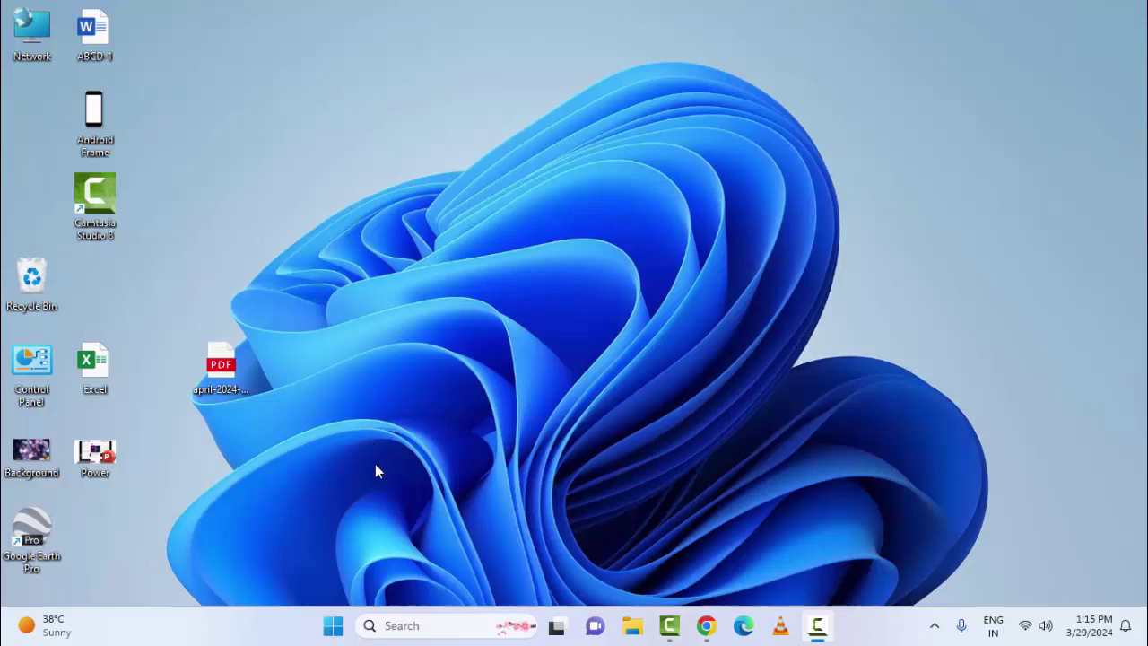
Step: Open Control Panel in Category view and go to Programs > Uninstall a program
double_click(32, 362)
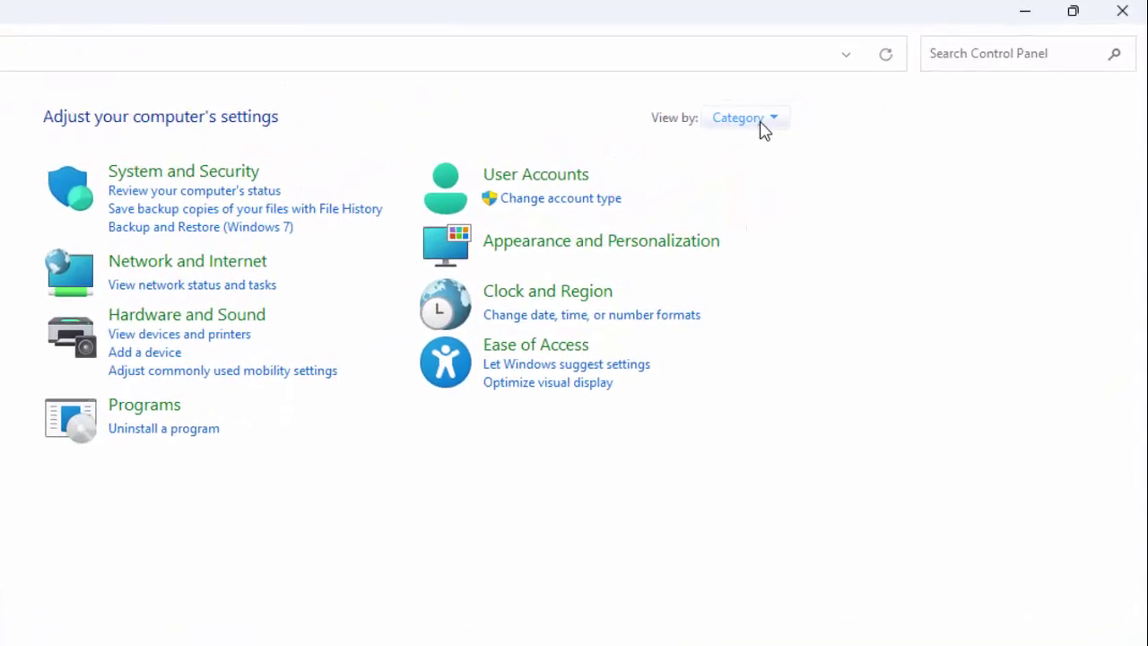
left_click(791, 104)
left_click(743, 155)
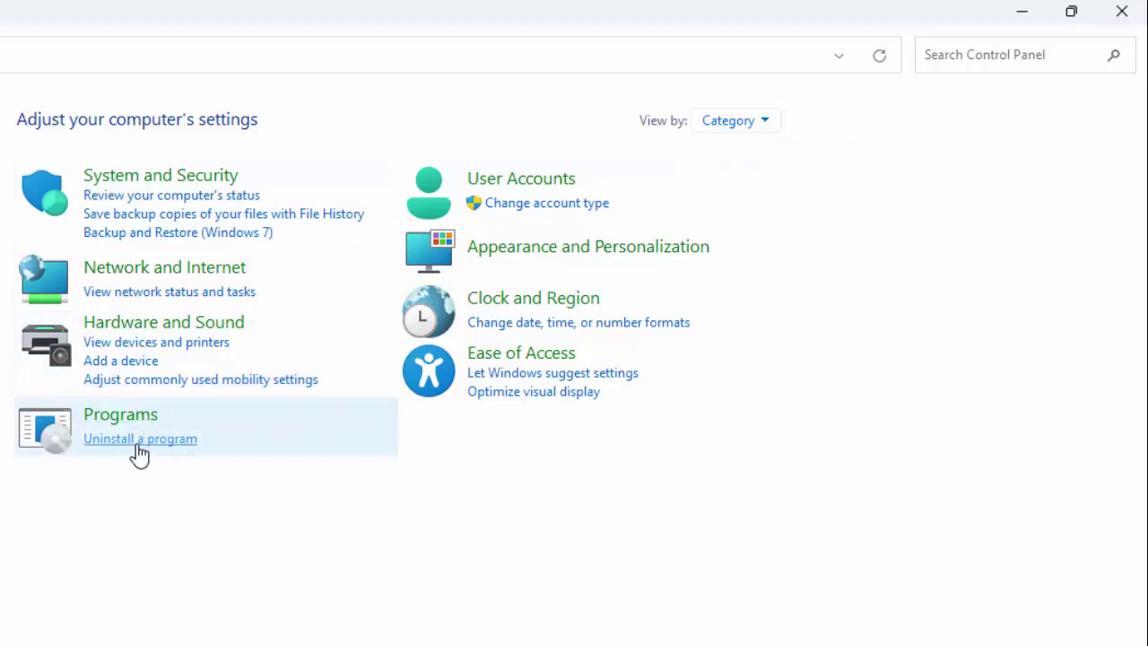
left_click(278, 380)
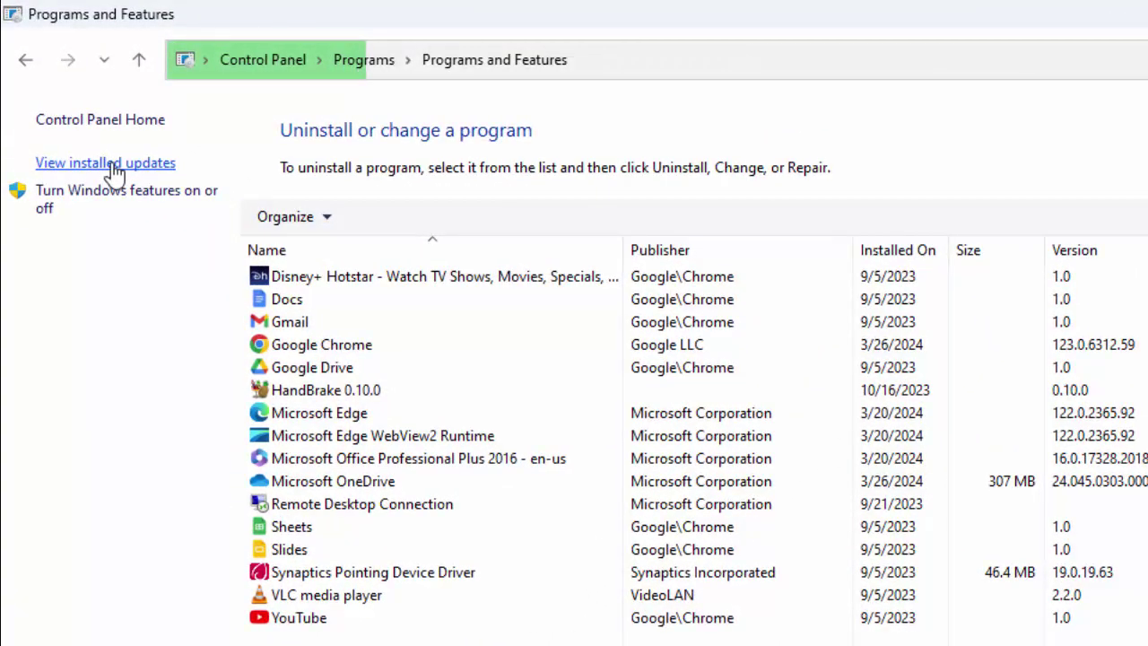
Step: Review the three installed Windows updates, then close Settings and Programs and Features
left_click(112, 163)
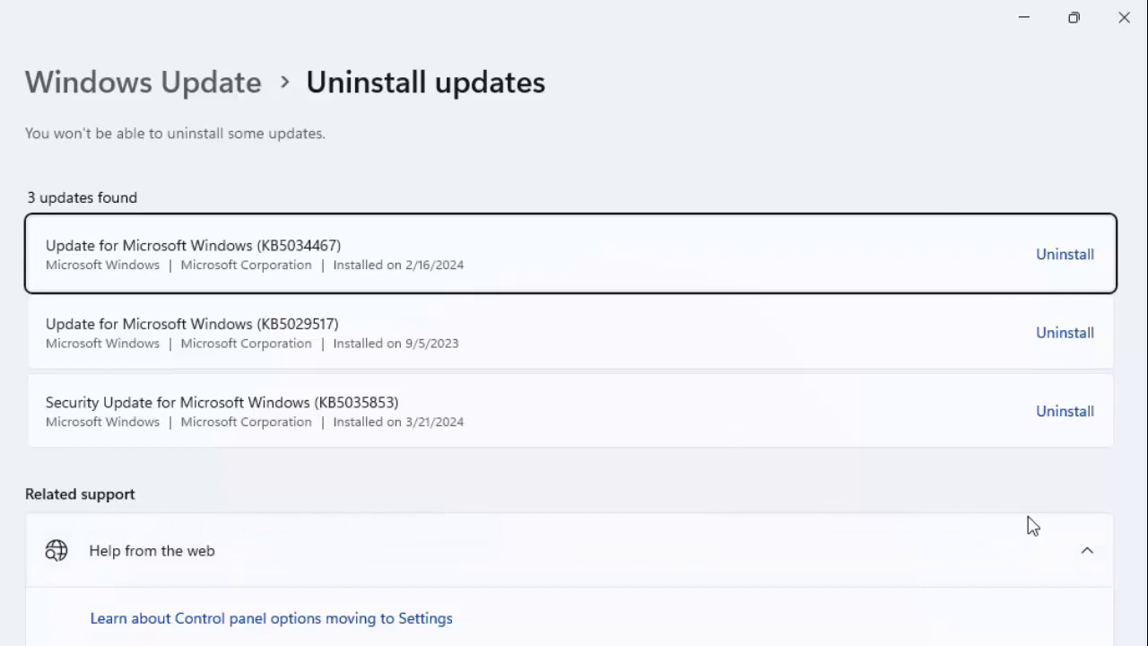
left_click(1139, 11)
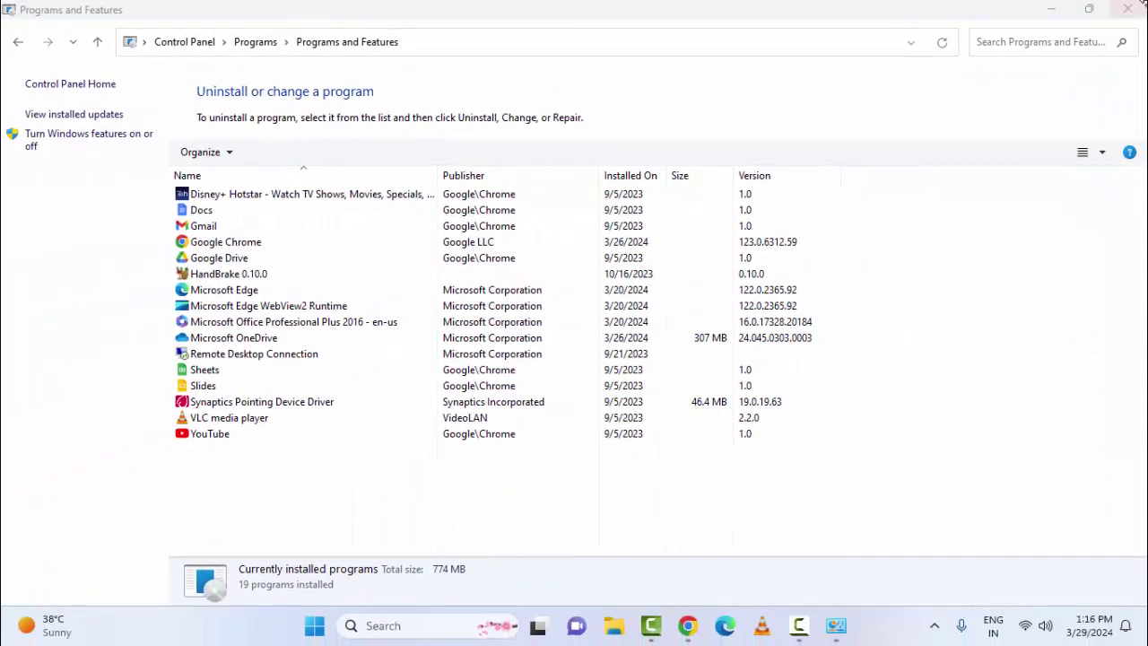
left_click(1126, 10)
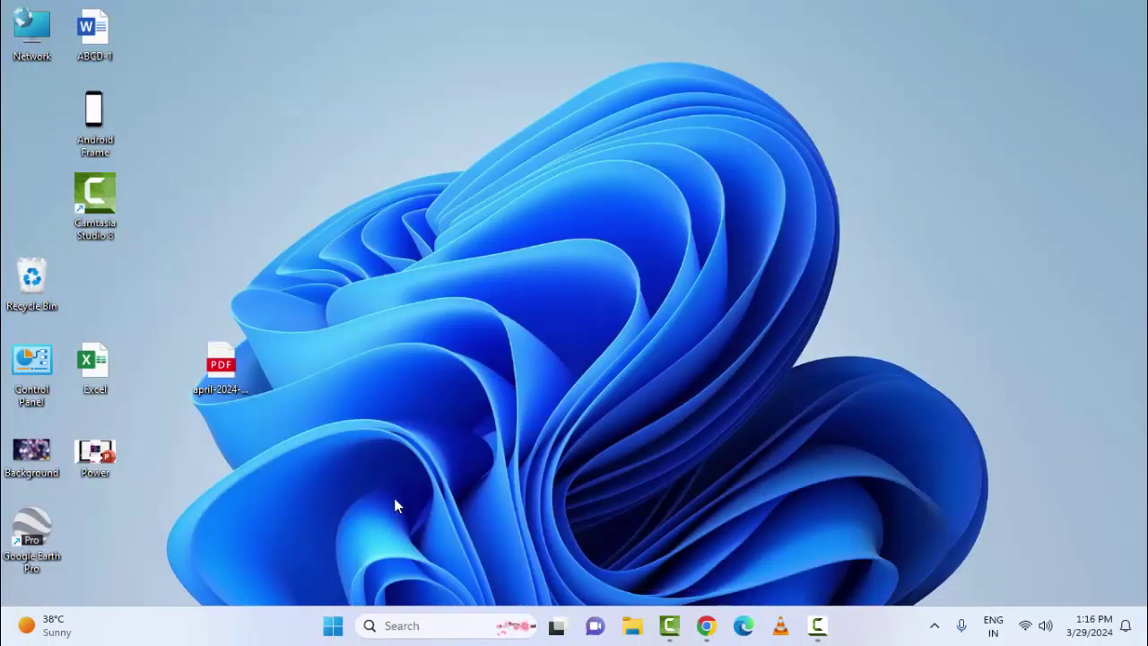
Step: Run Check for updates on the Windows Update page of Settings, then close Settings
left_click(333, 625)
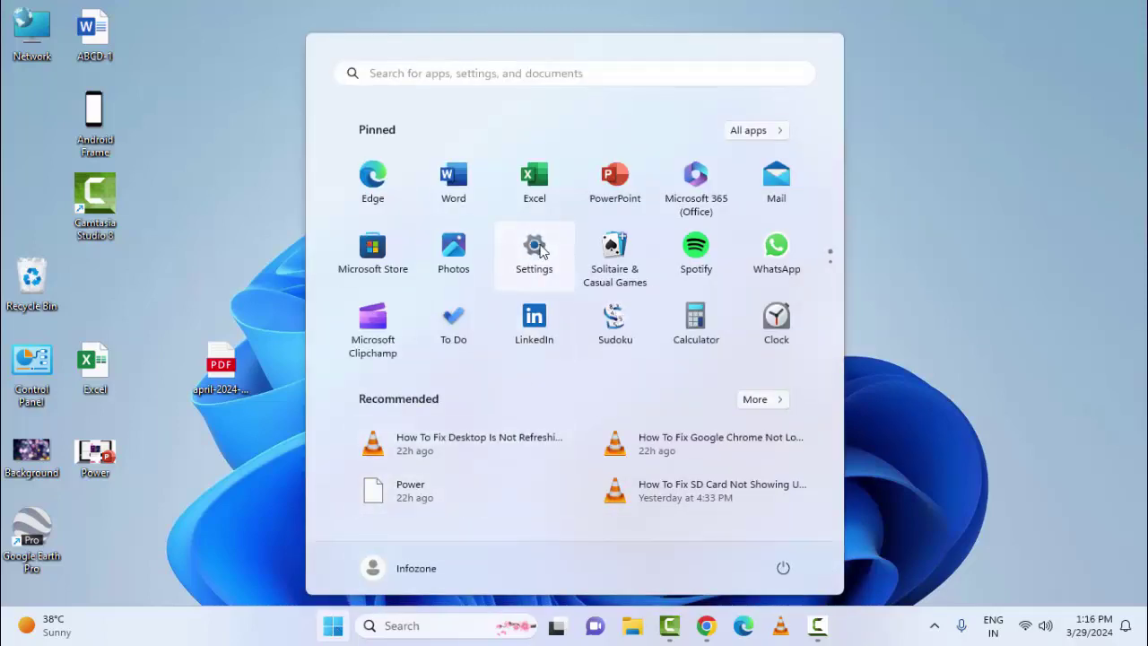
left_click(534, 248)
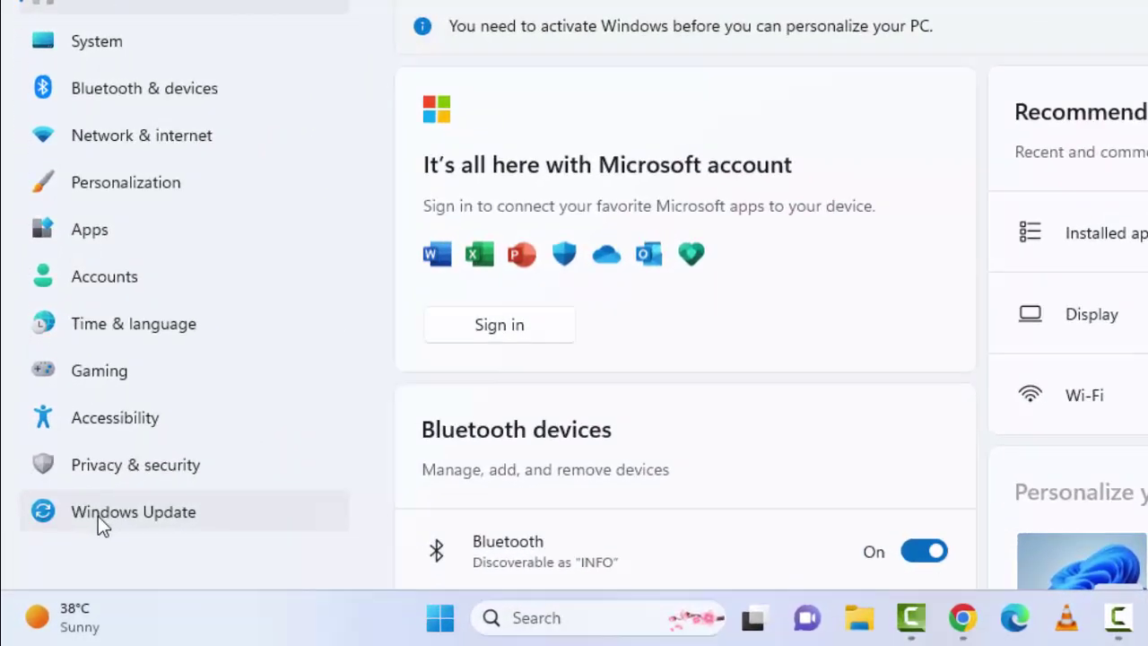
left_click(100, 523)
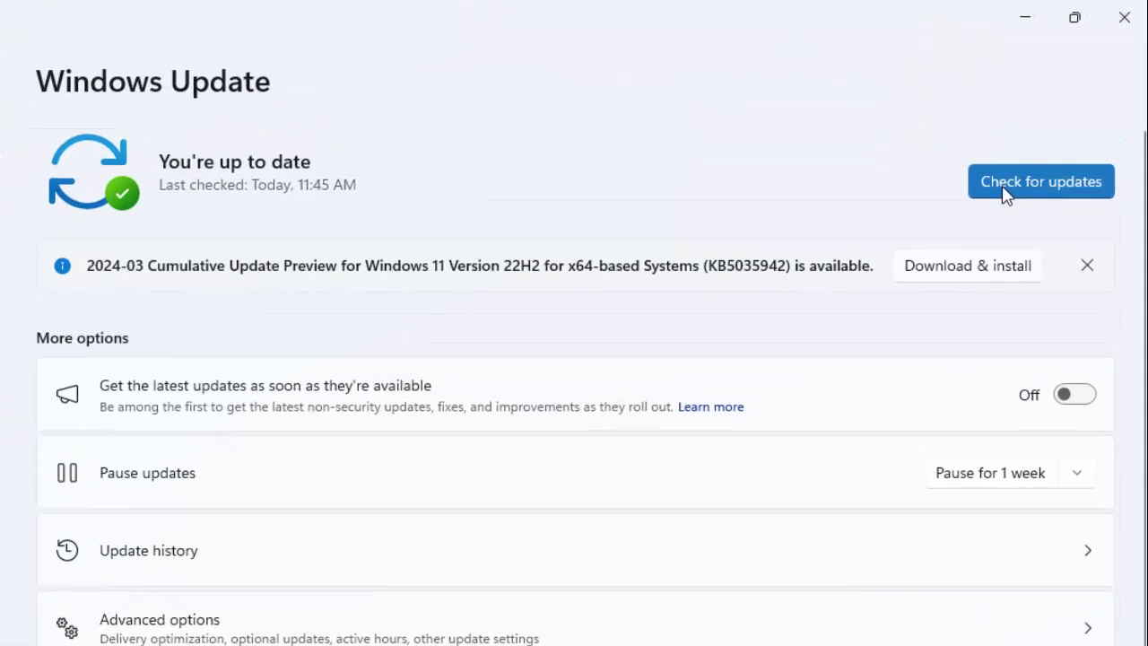
left_click(1037, 189)
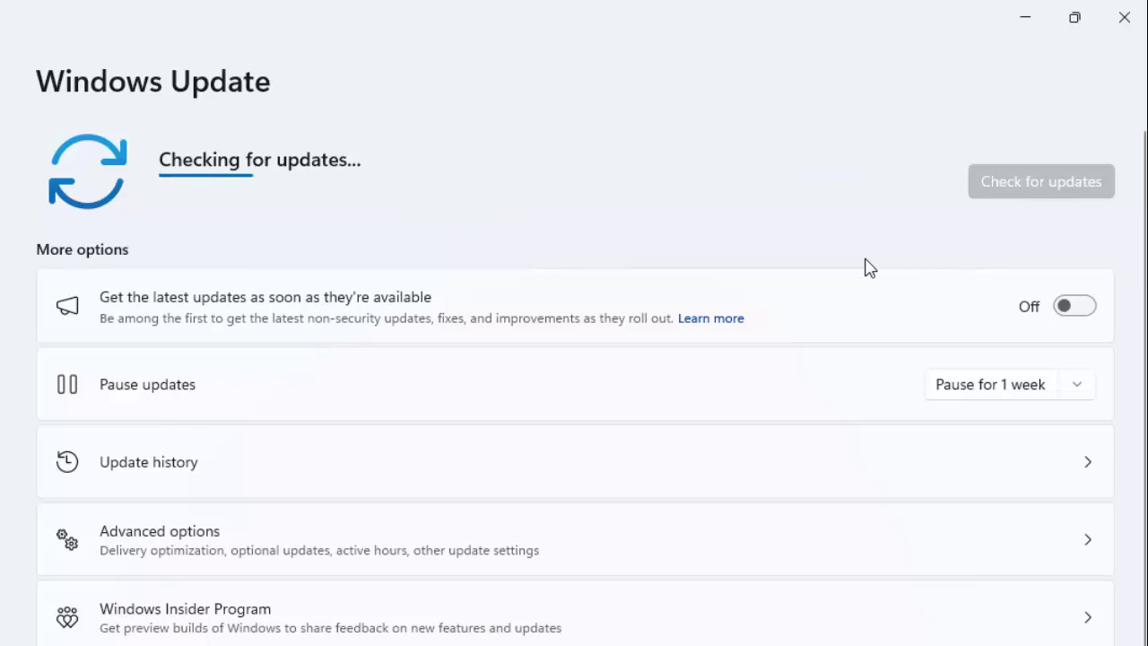
left_click(1139, 9)
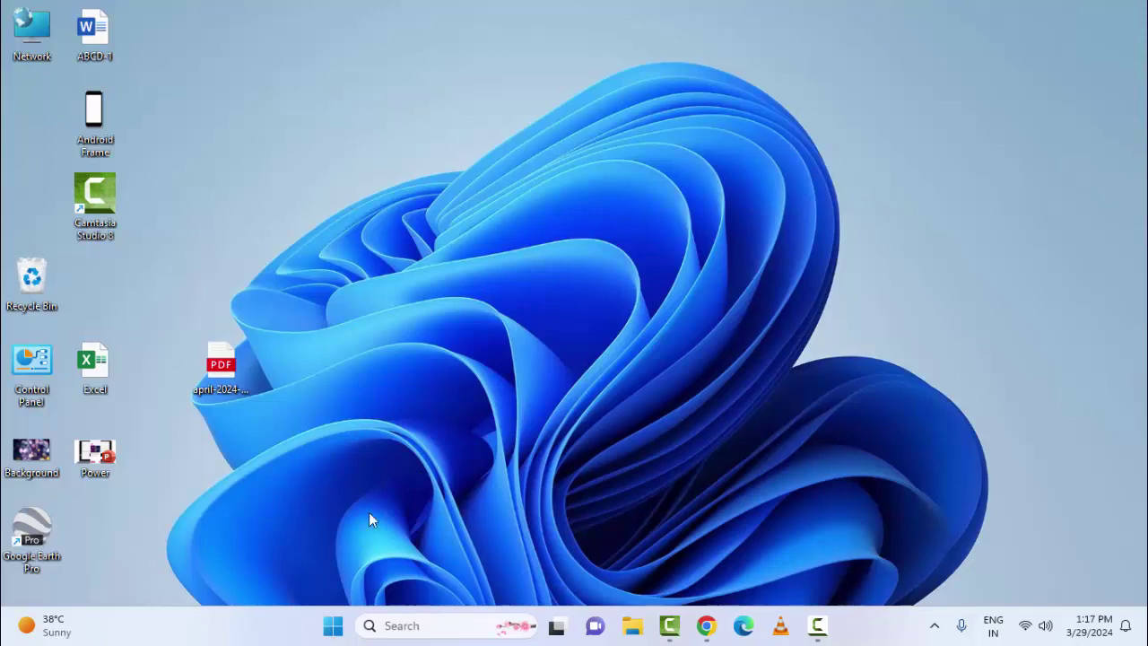
Step: Search for 'command' and launch Command Prompt as administrator
left_click(331, 627)
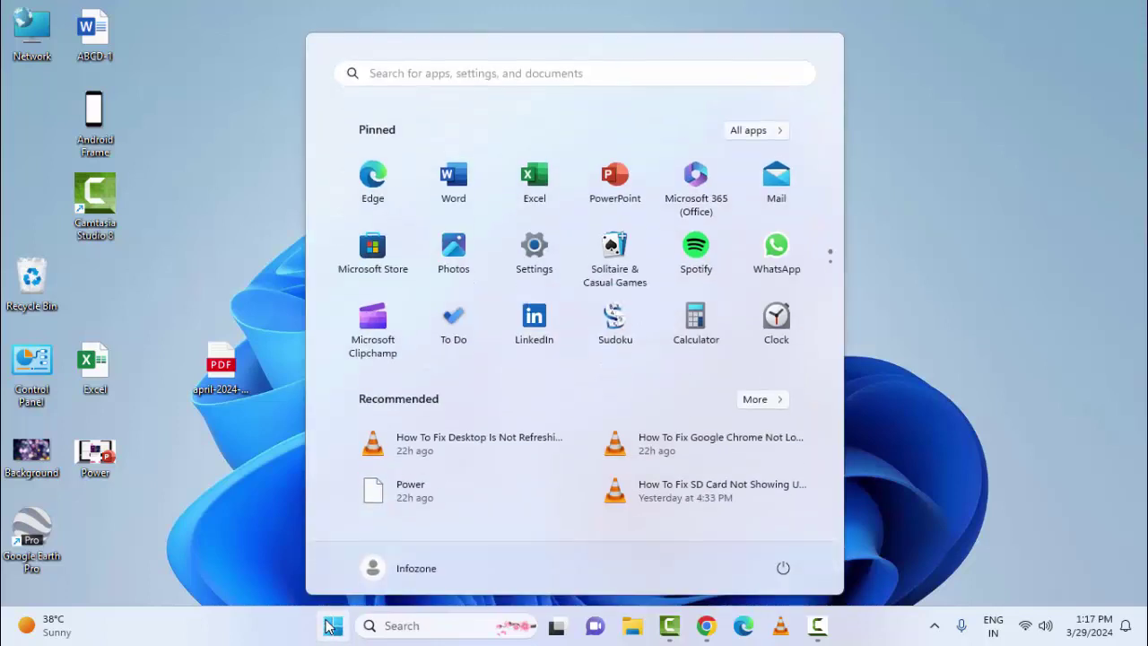
left_click(331, 627)
left_click(402, 625)
type("command")
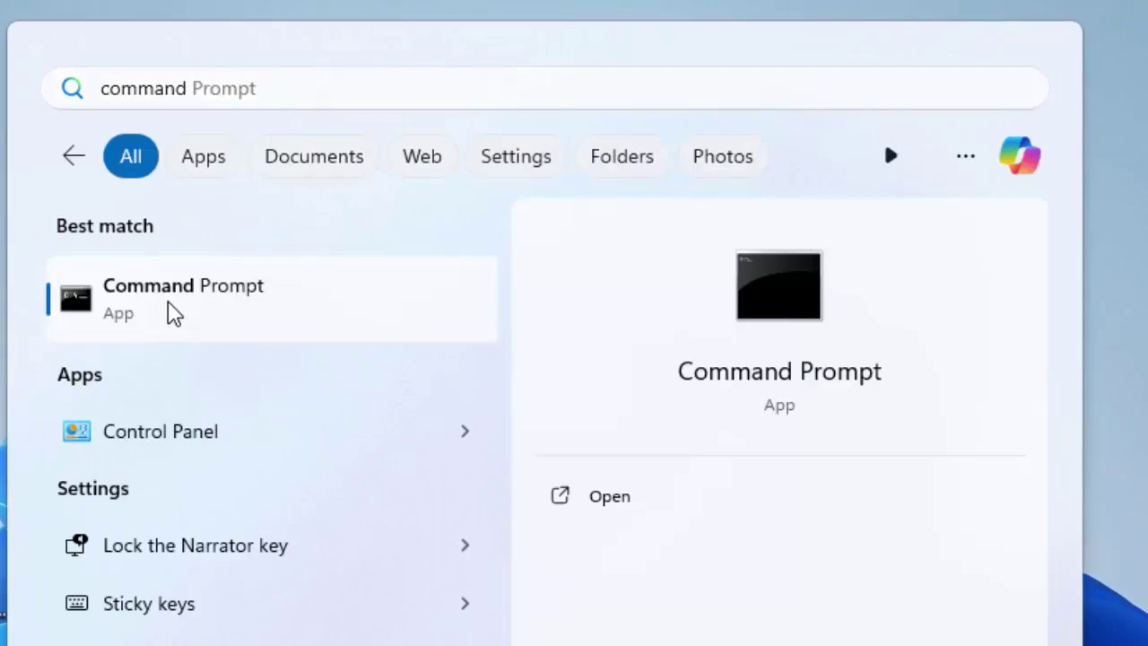
right_click(173, 313)
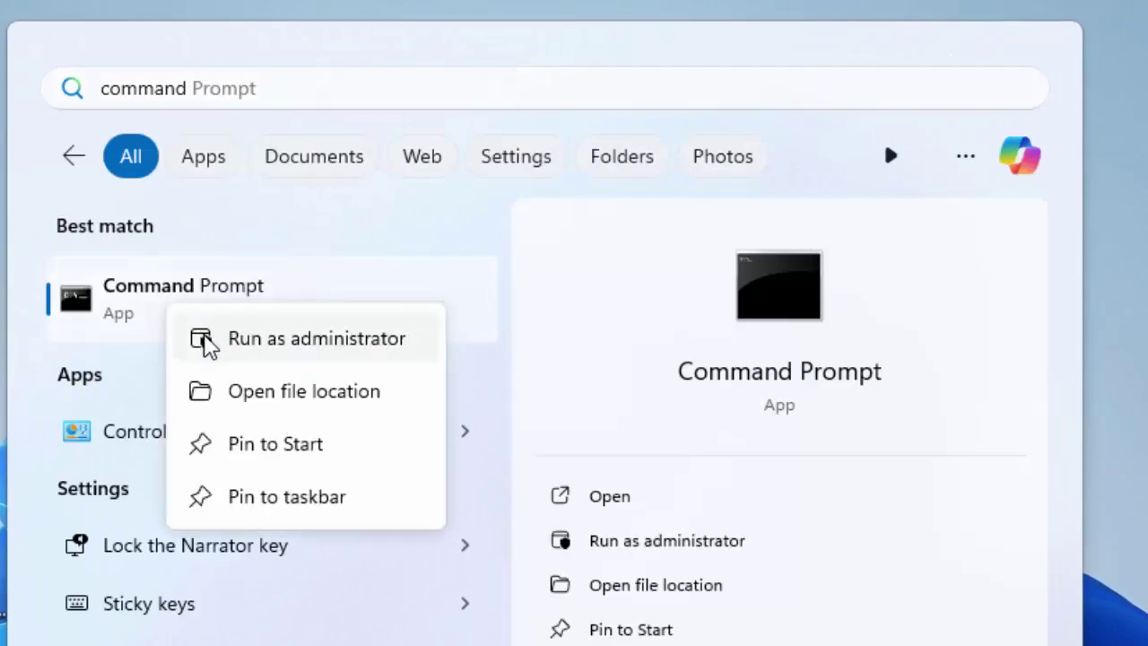
left_click(295, 351)
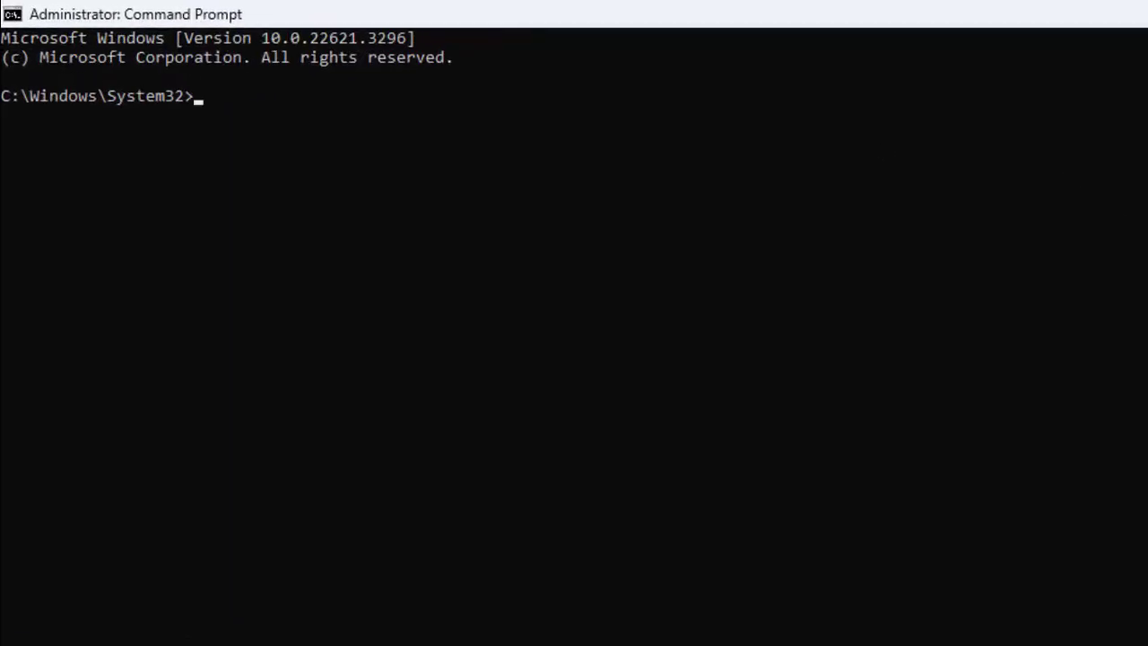
Step: Run sfc /scannow, then close the Command Prompt window
type("sfc /scannow")
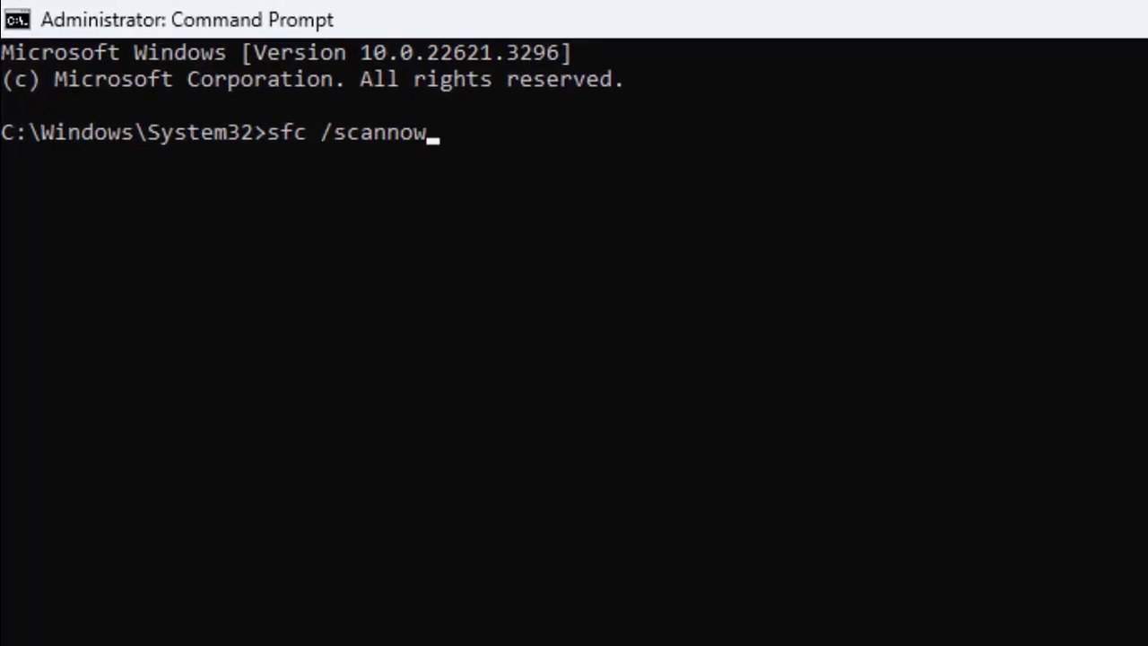
key("Return")
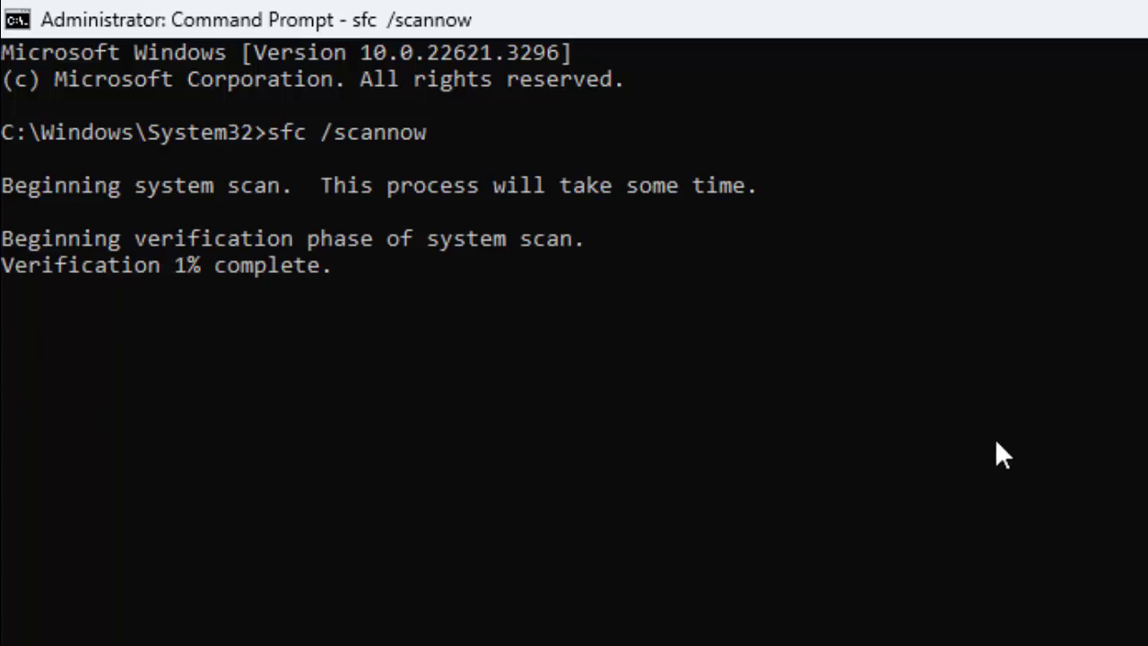
key("alt+F4")
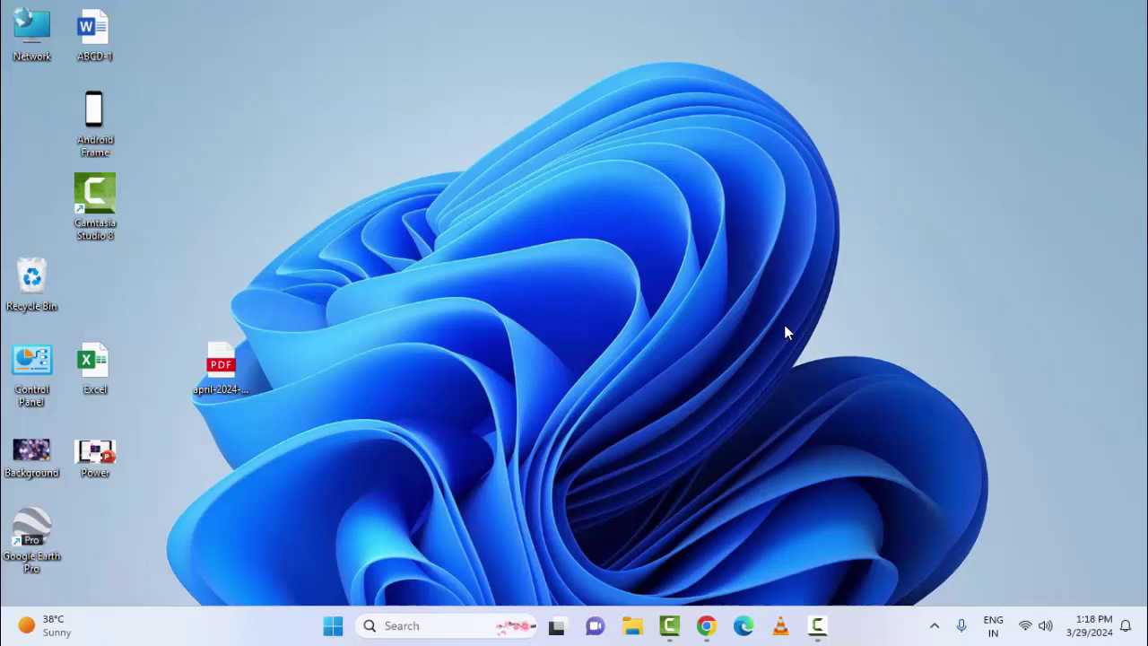
left_click(333, 627)
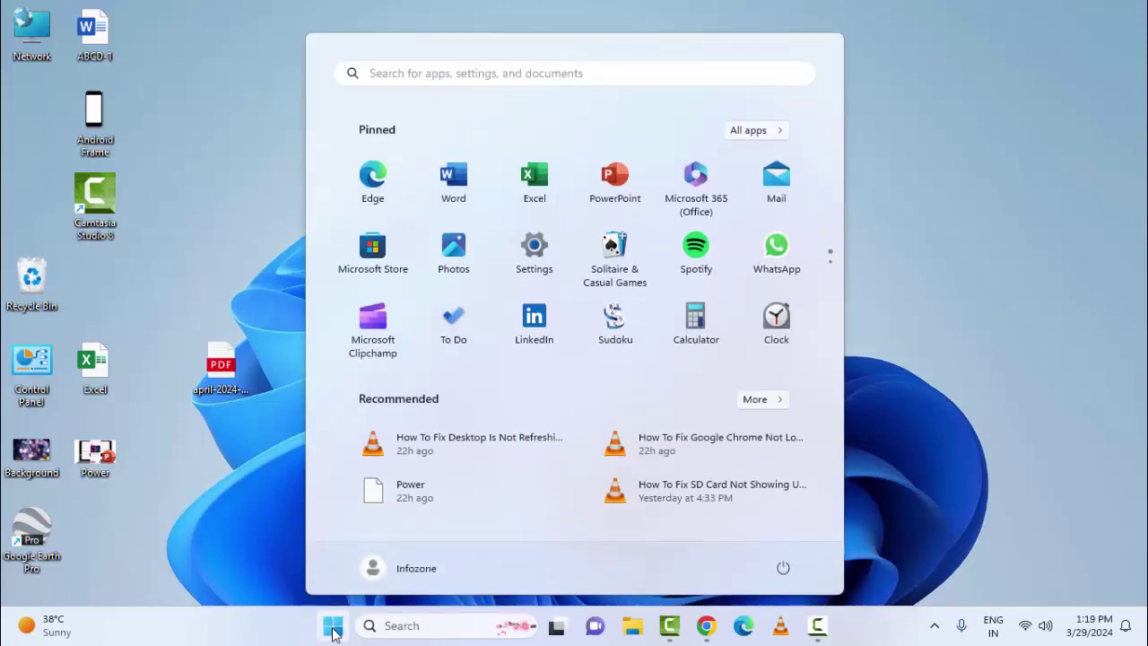
type("c")
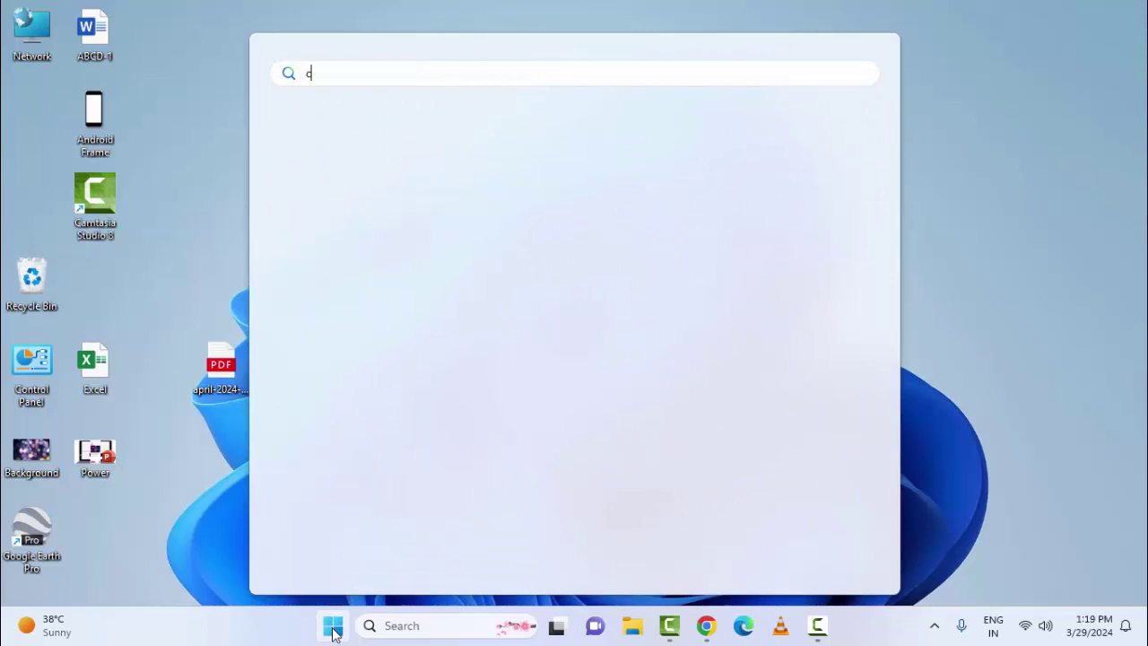
type("ystem configuration")
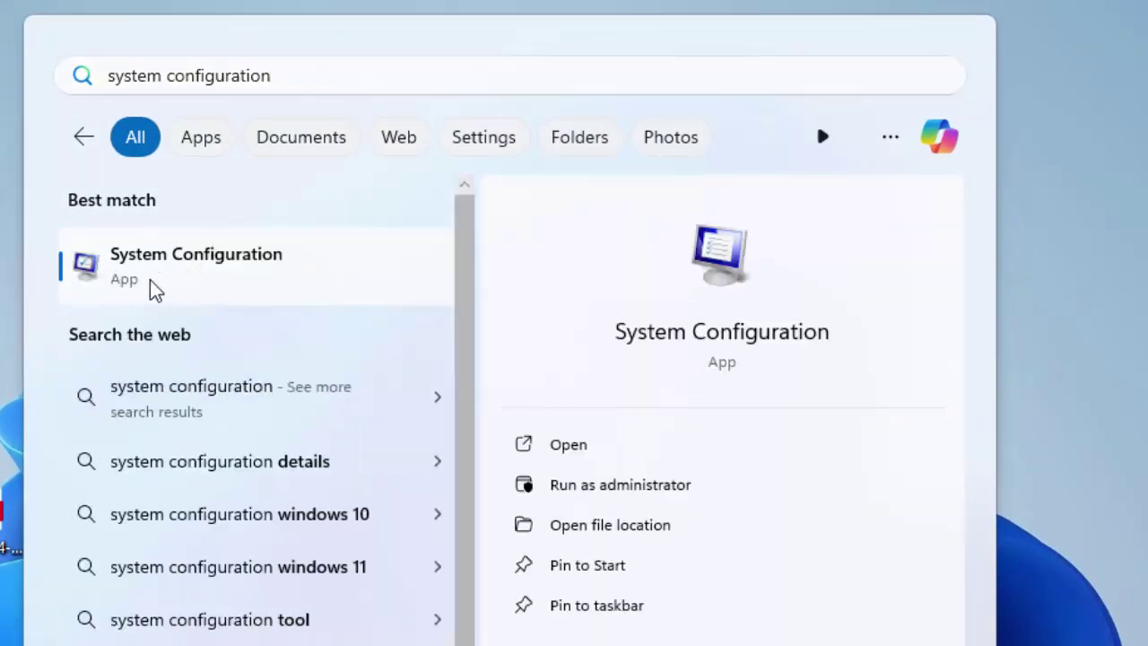
left_click(150, 279)
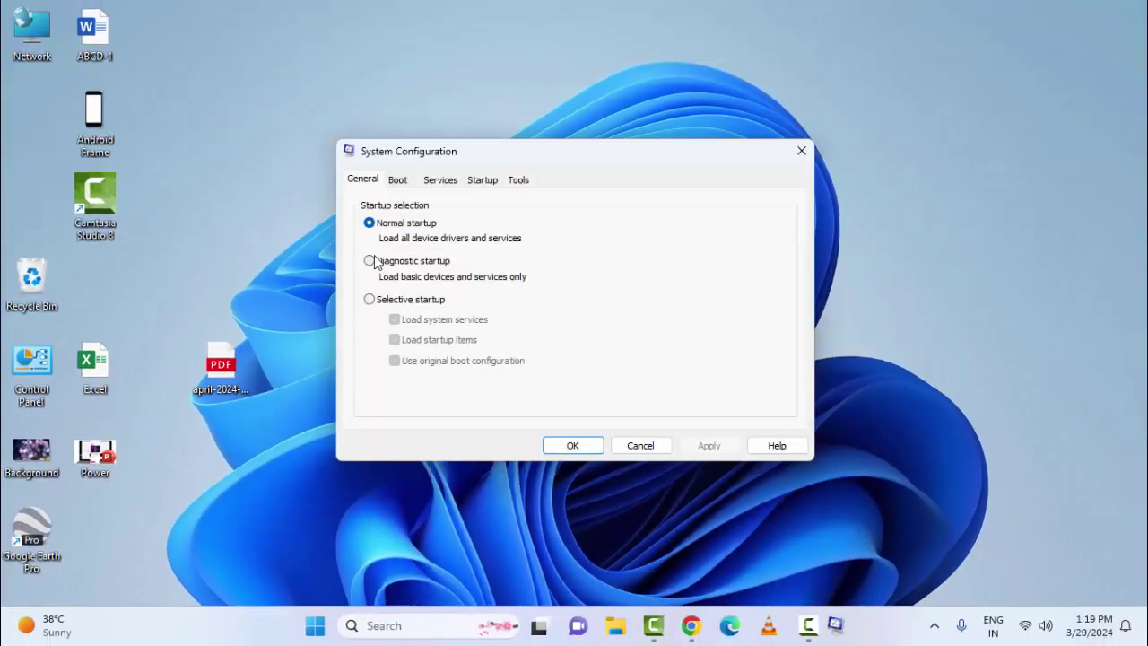
left_click(441, 179)
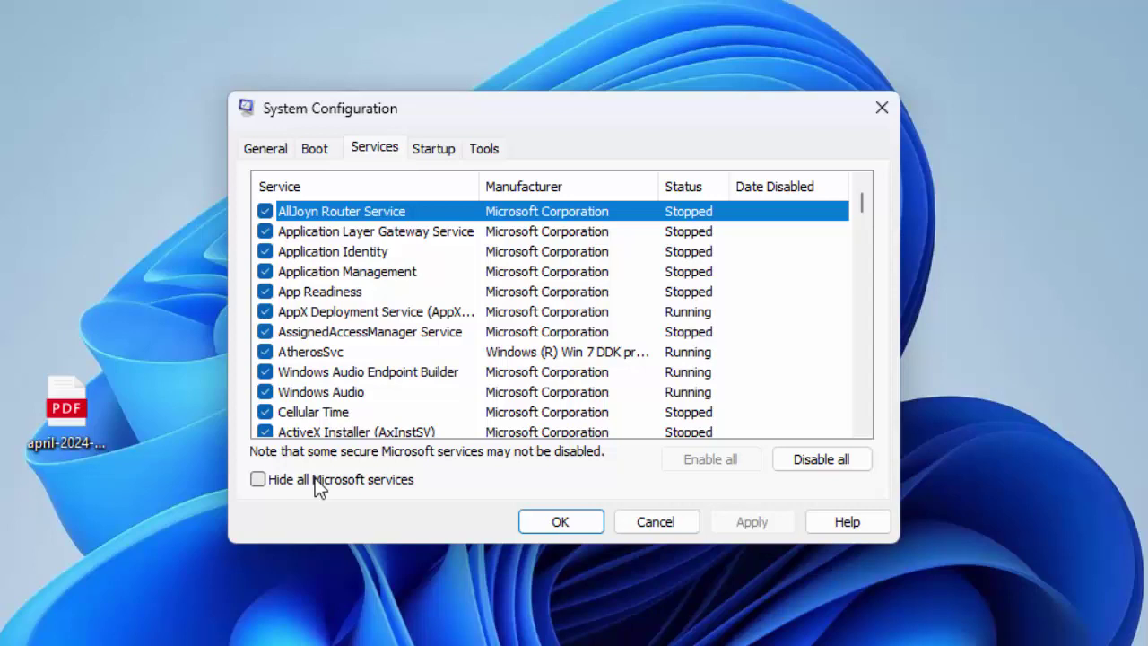
left_click(315, 479)
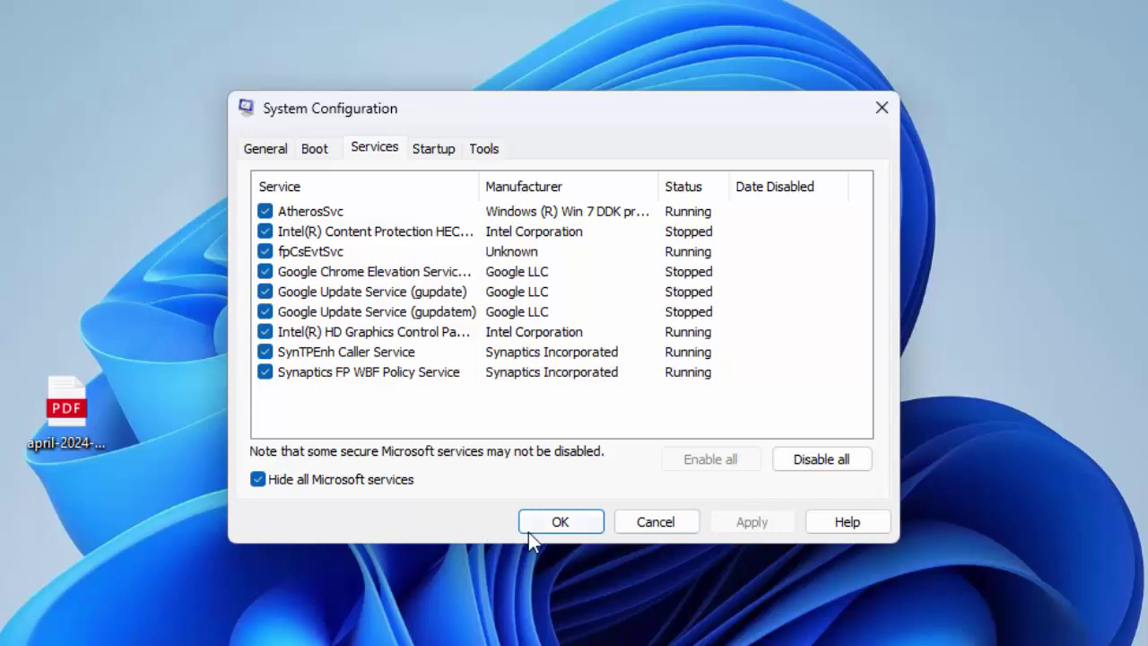
left_click(659, 518)
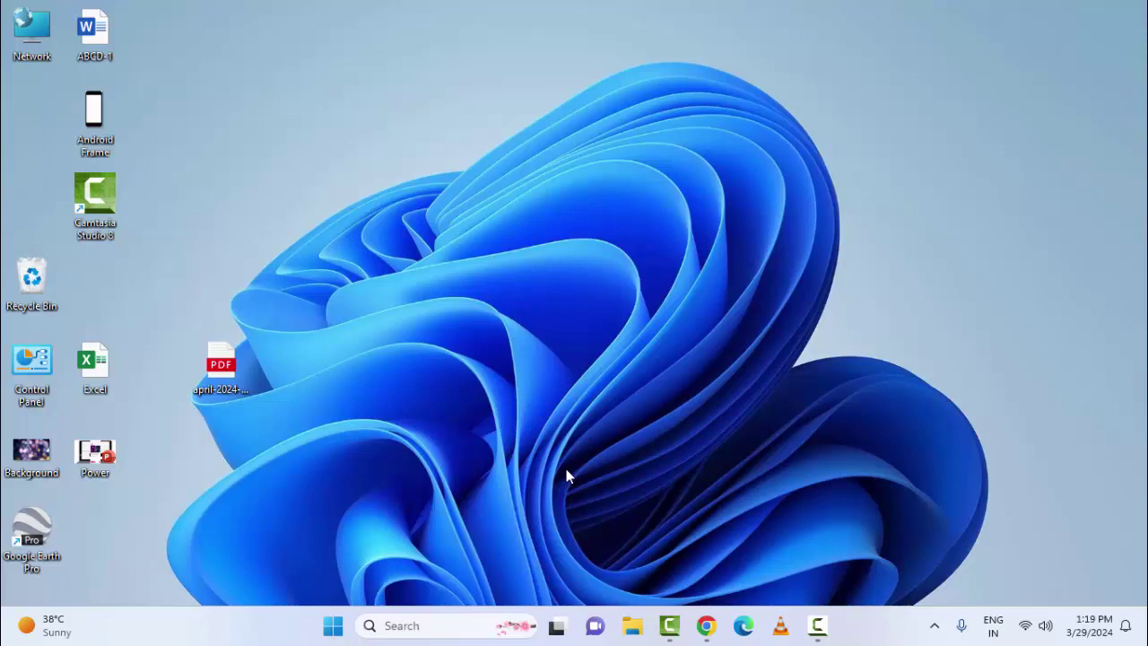
left_click(333, 625)
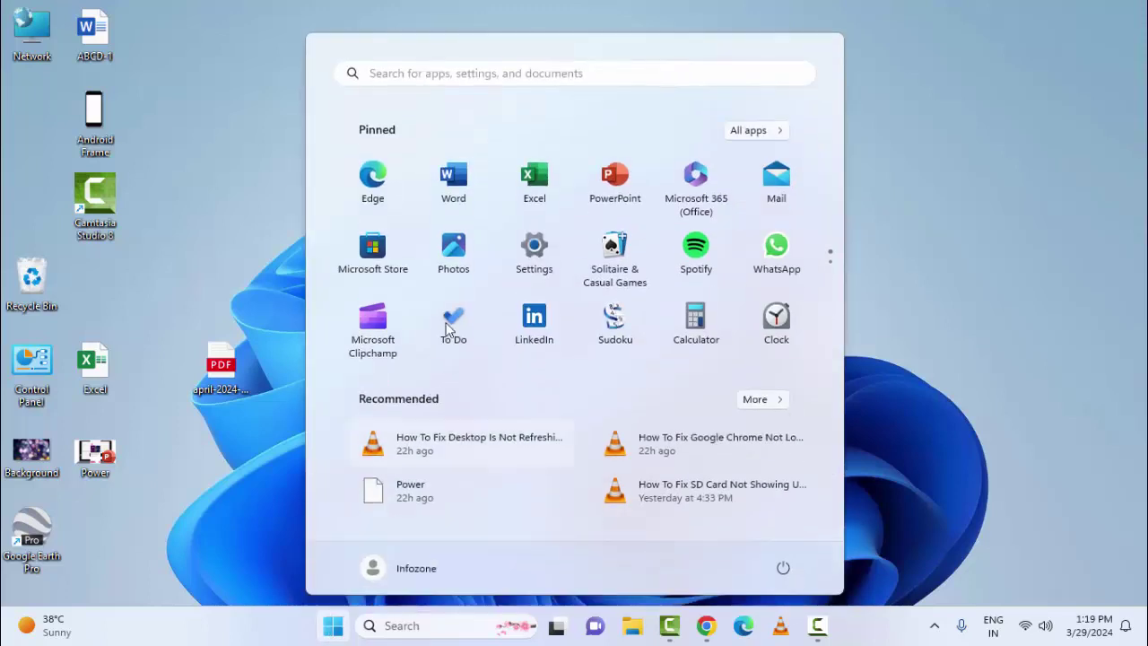
left_click(529, 250)
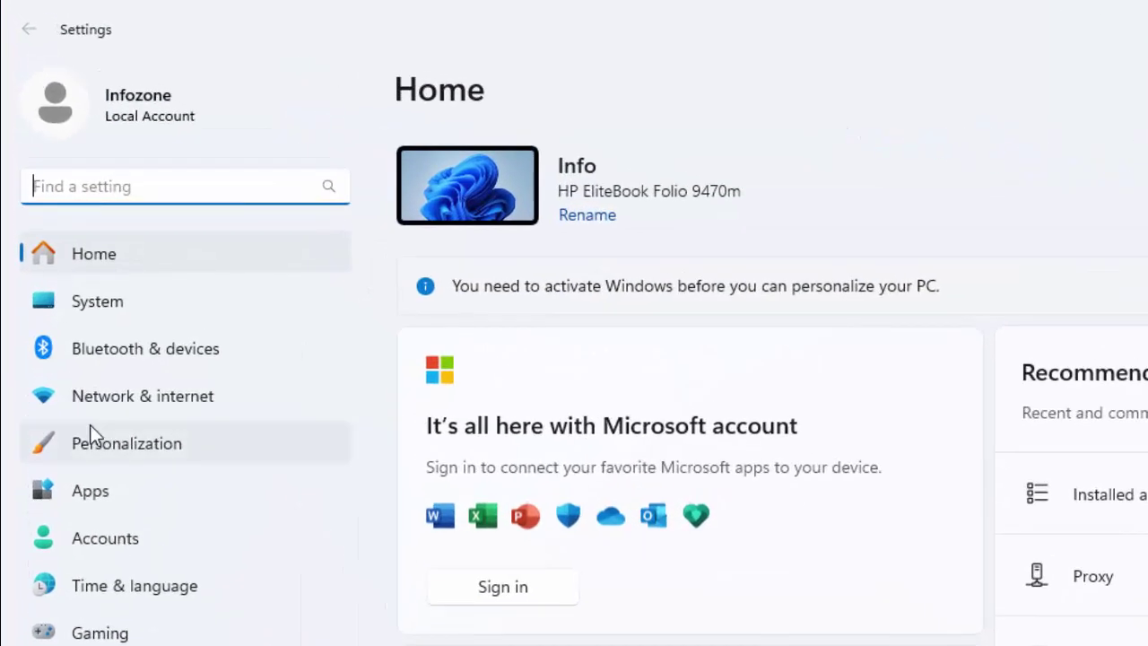
left_click(98, 488)
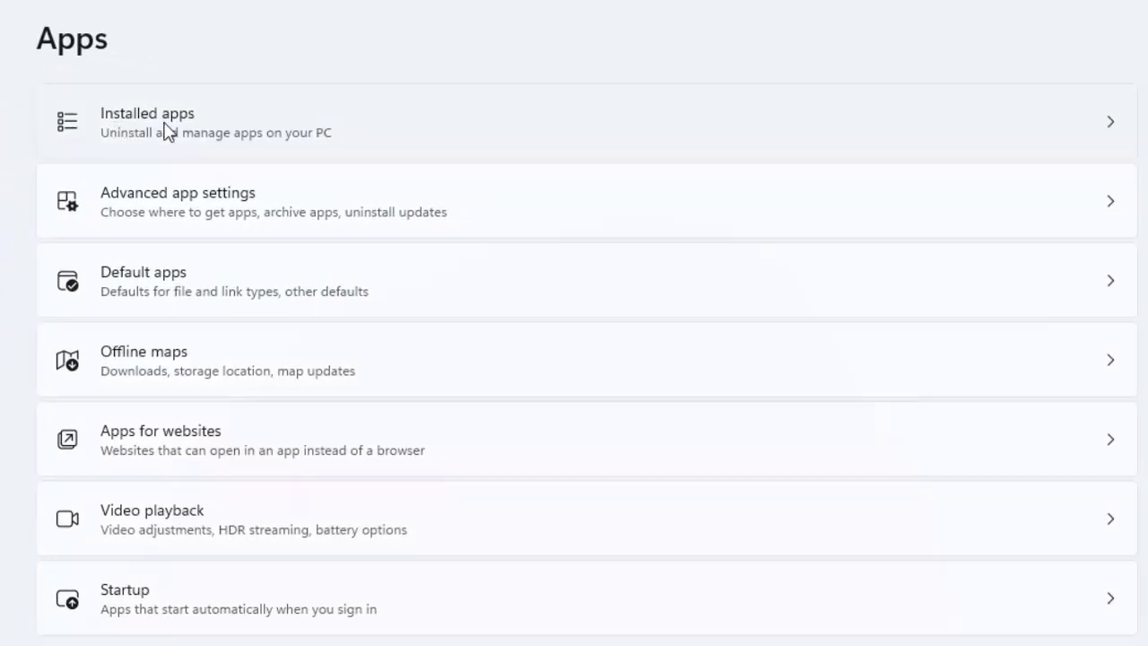
left_click(167, 132)
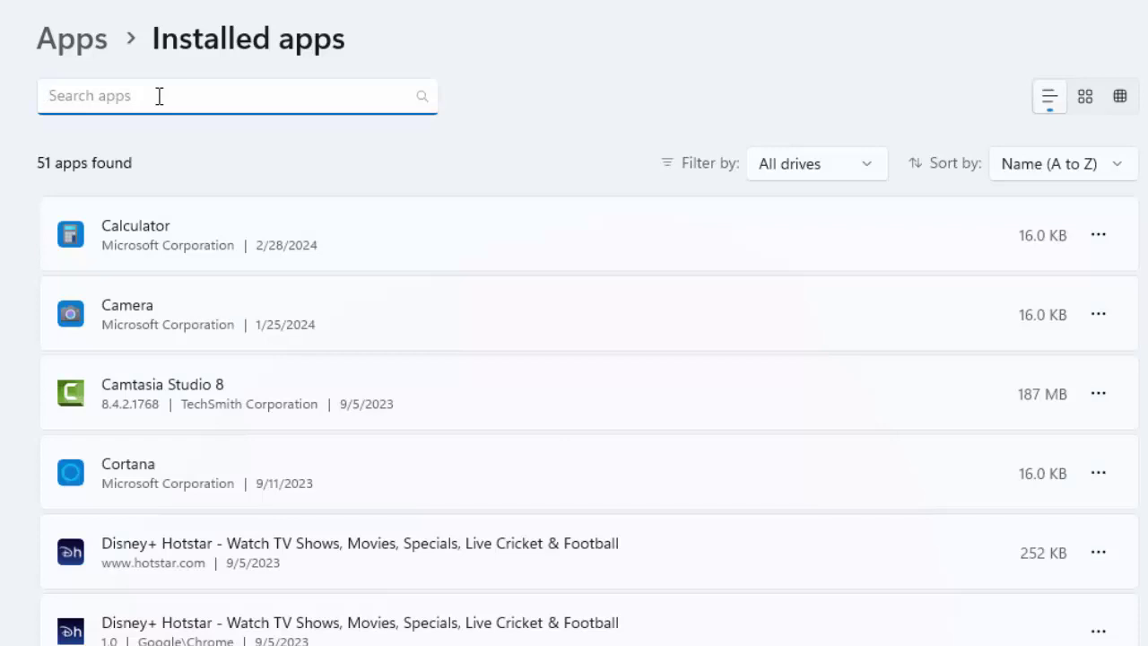
type("microsoft")
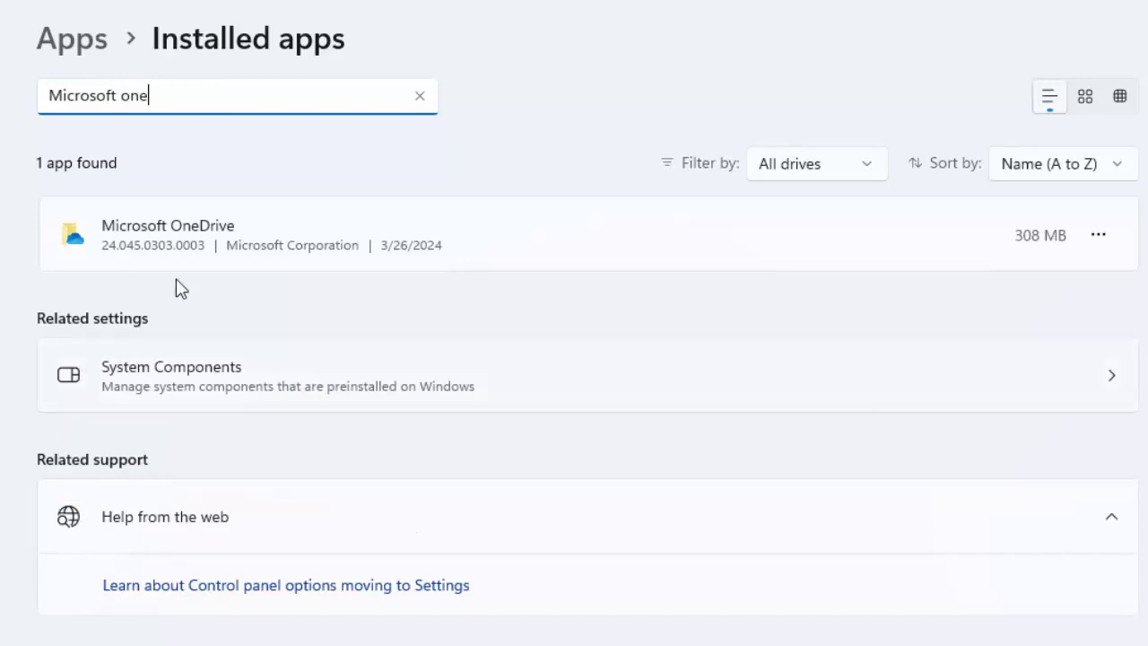
left_click(1098, 233)
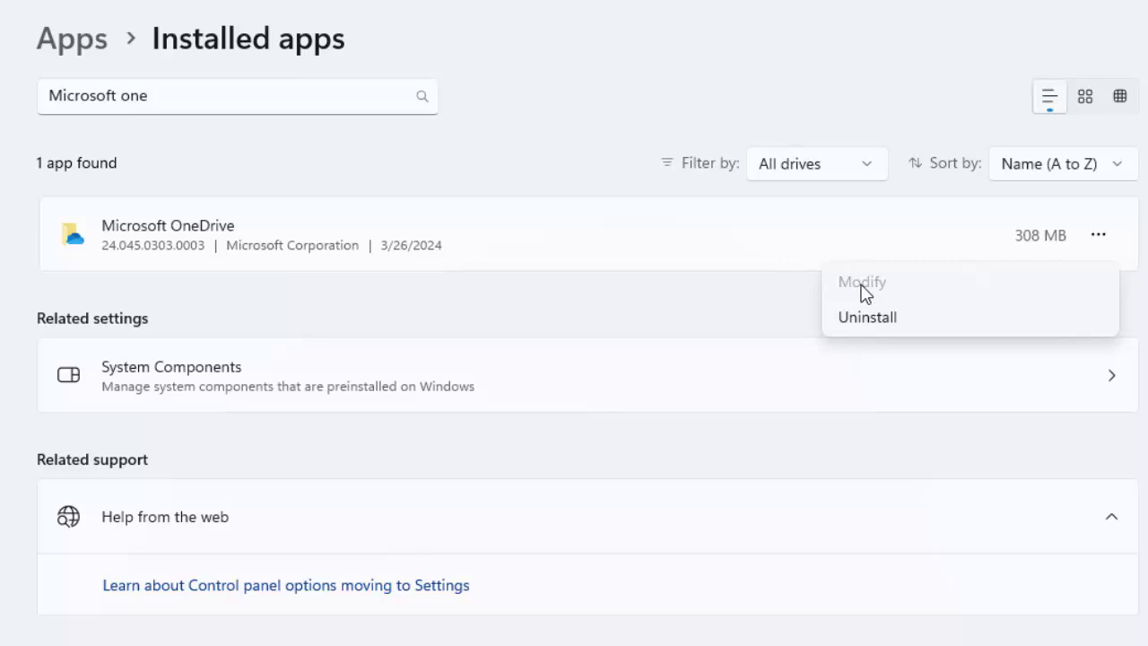
left_click(845, 361)
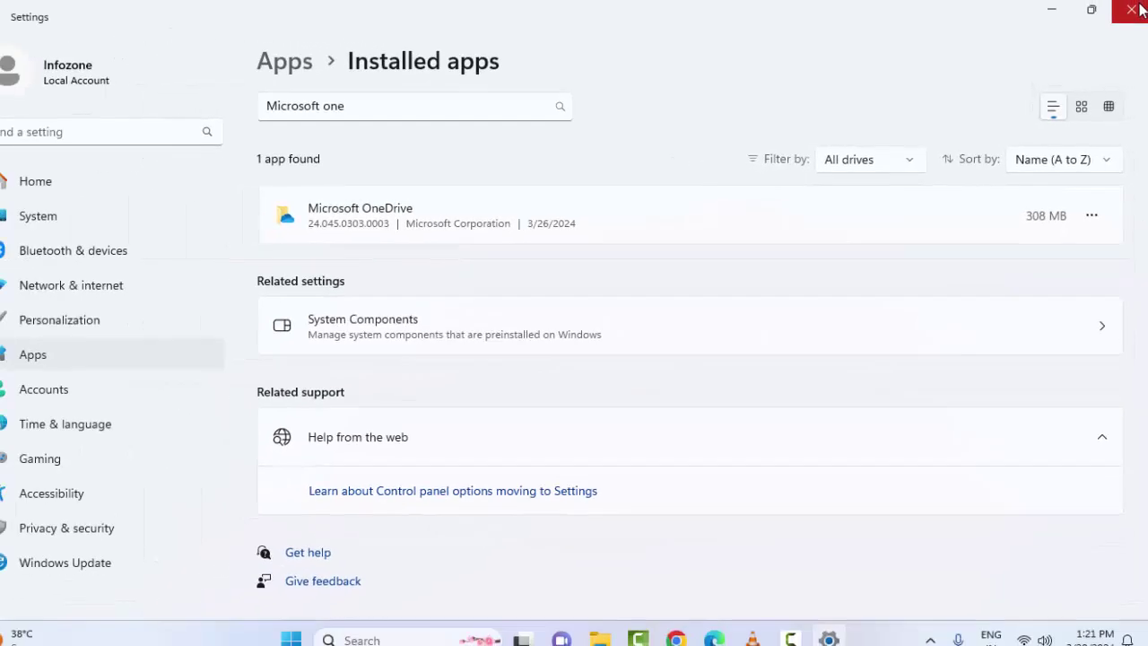
left_click(1127, 9)
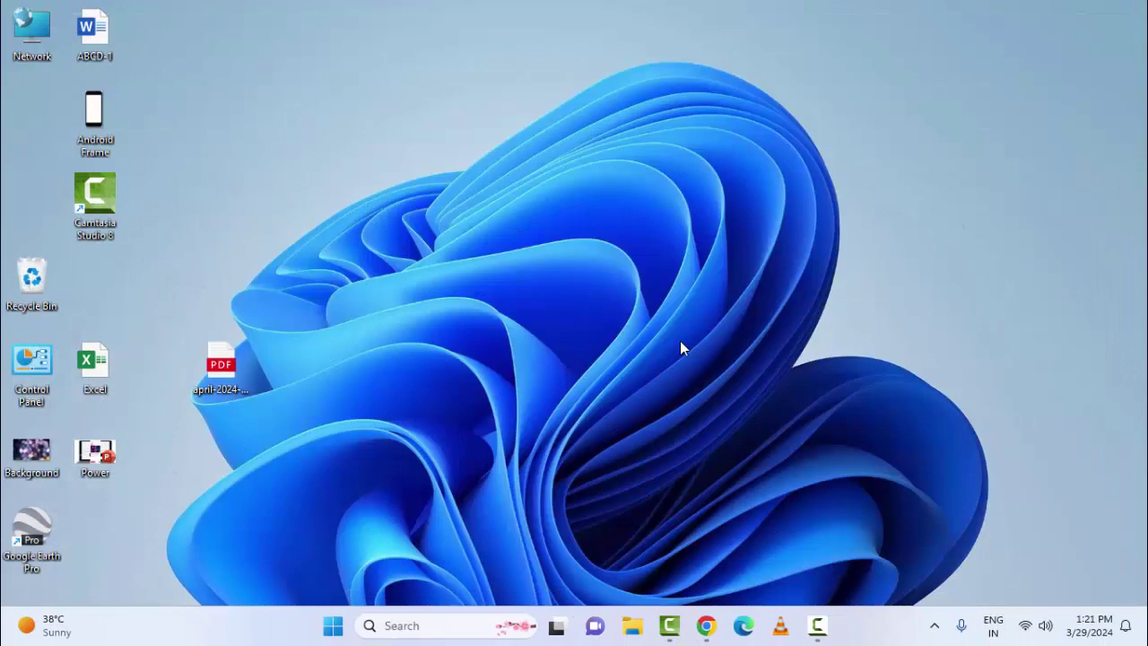